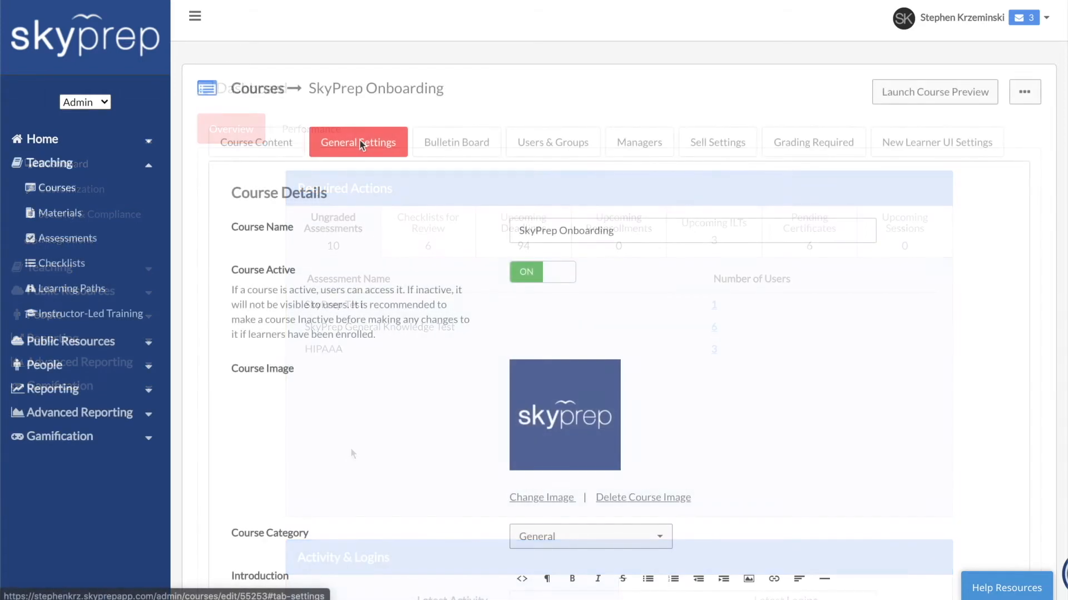
Open the Users list under People
click(553, 273)
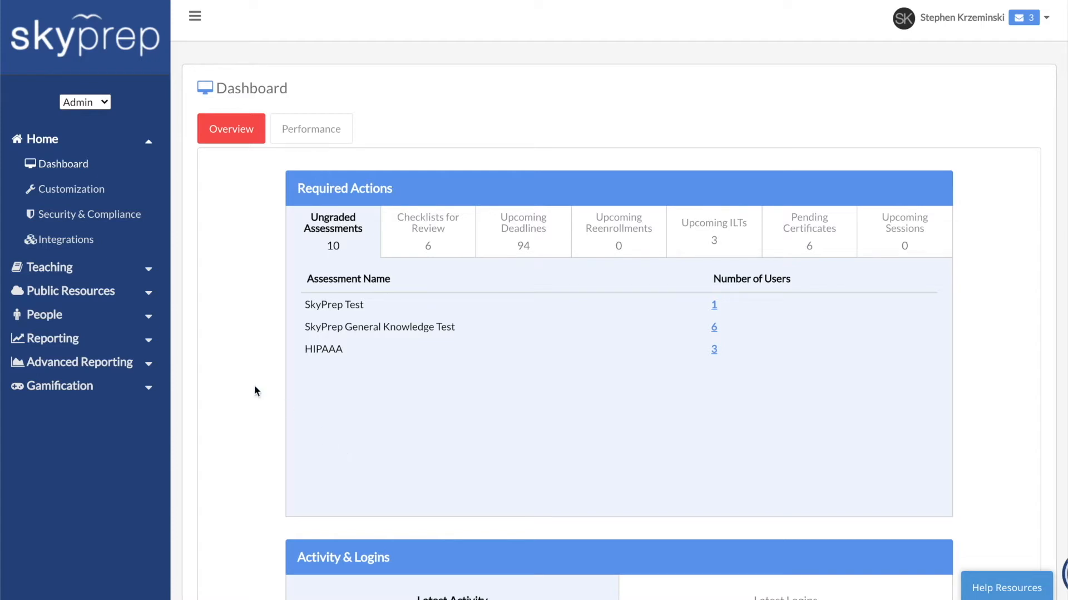
click(51, 321)
click(53, 341)
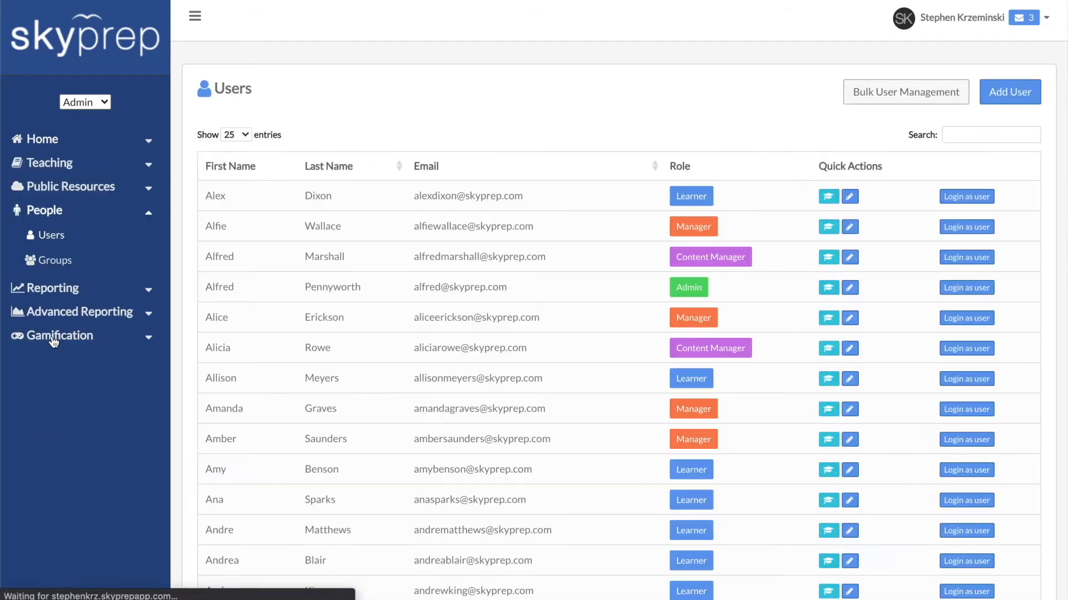
Open Bulk User Management and download the CSV Bulk Upload Template
click(884, 100)
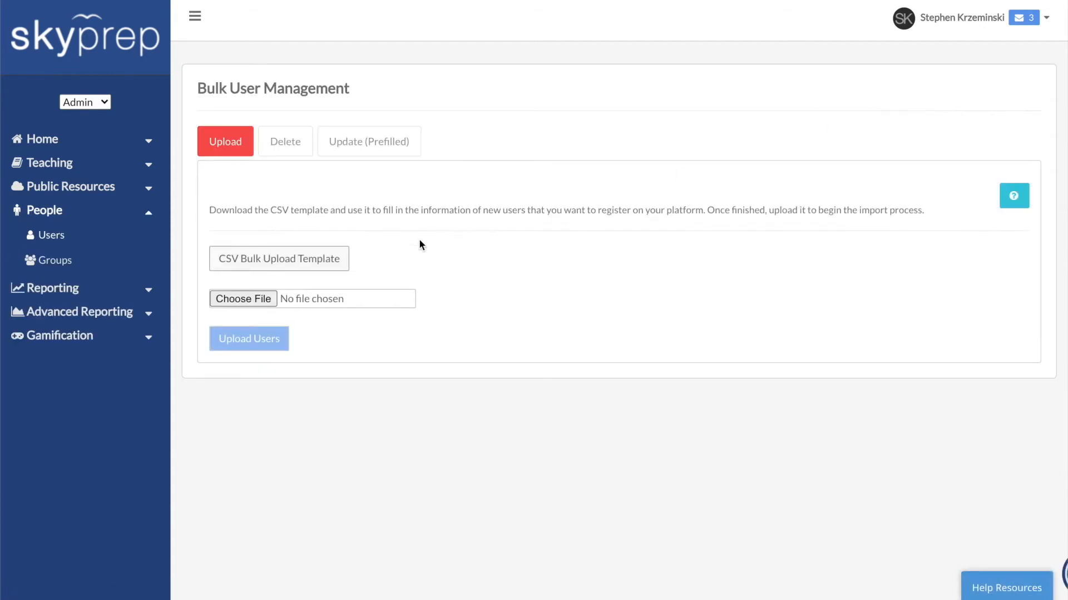
click(278, 262)
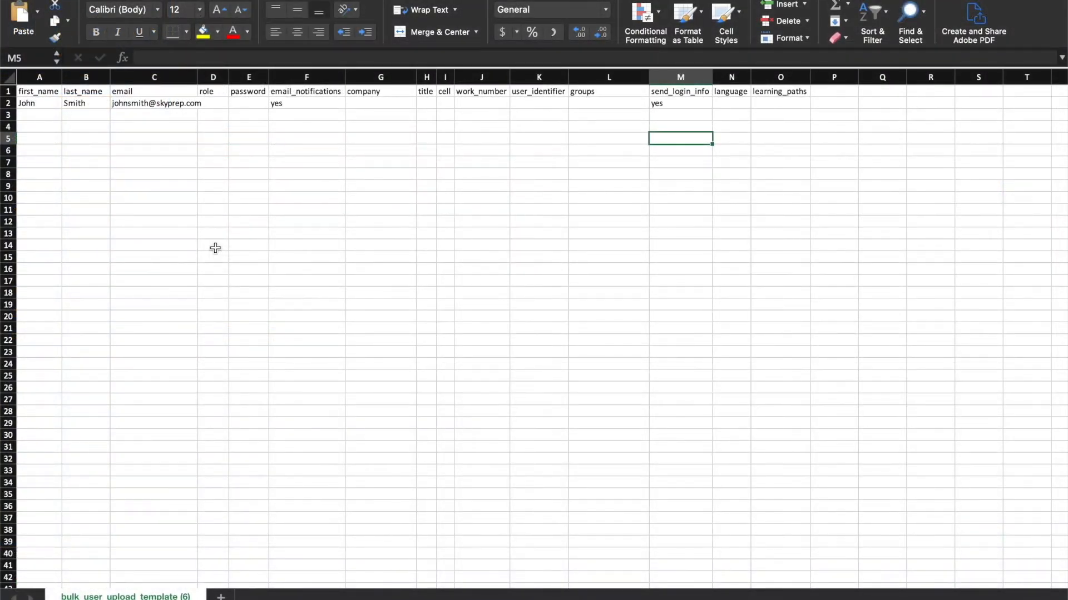
Clear the sample user's data from row 2 of the template
drag(39, 105, 663, 101)
key(Delete)
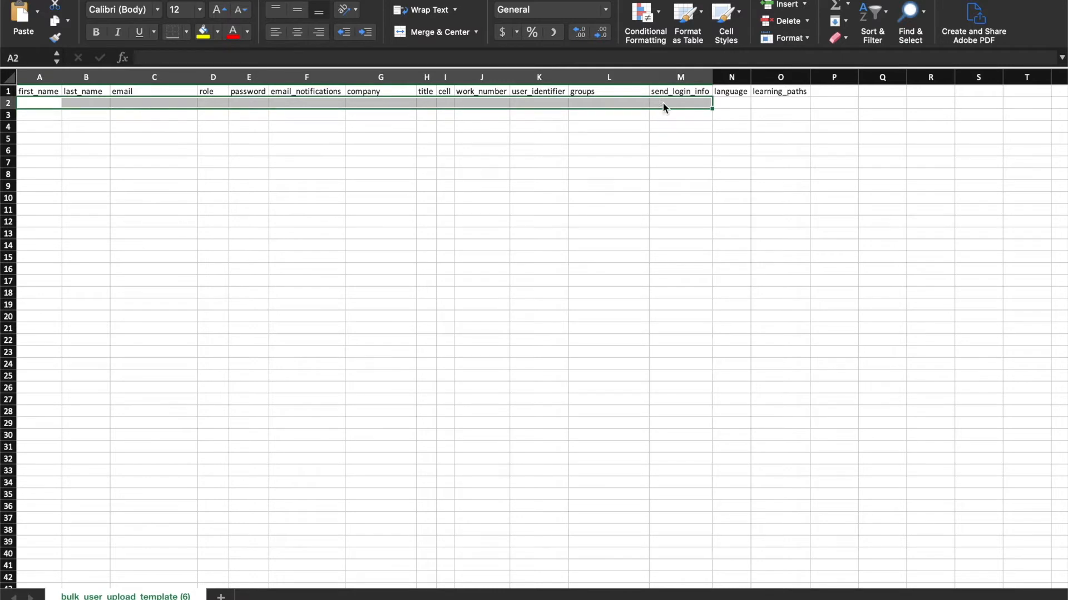
Fill in the new user's first name, last name and e-mail address in row 2
click(426, 208)
click(97, 184)
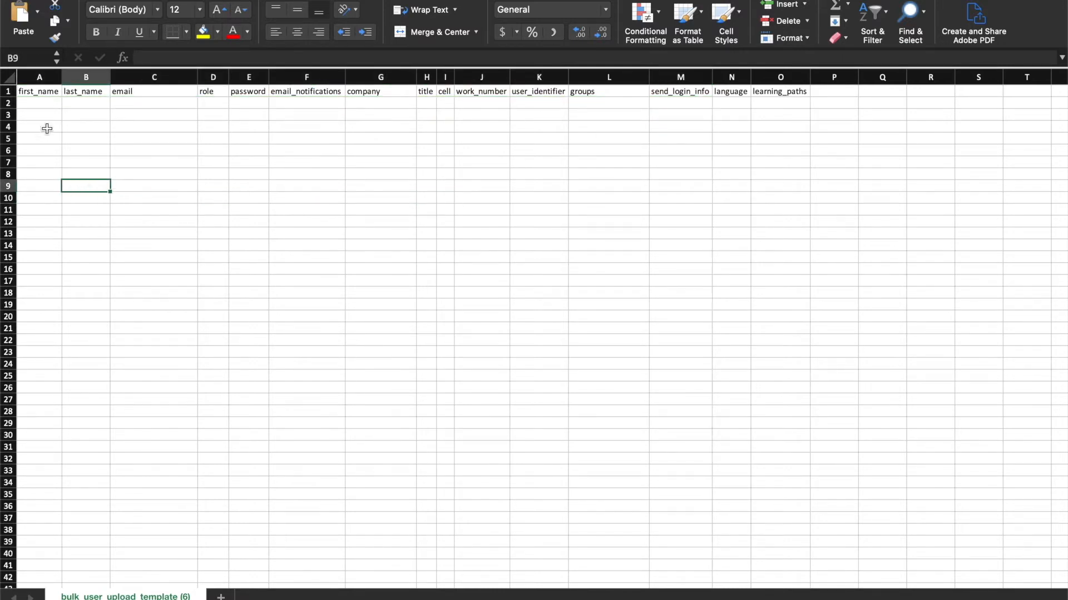
click(30, 91)
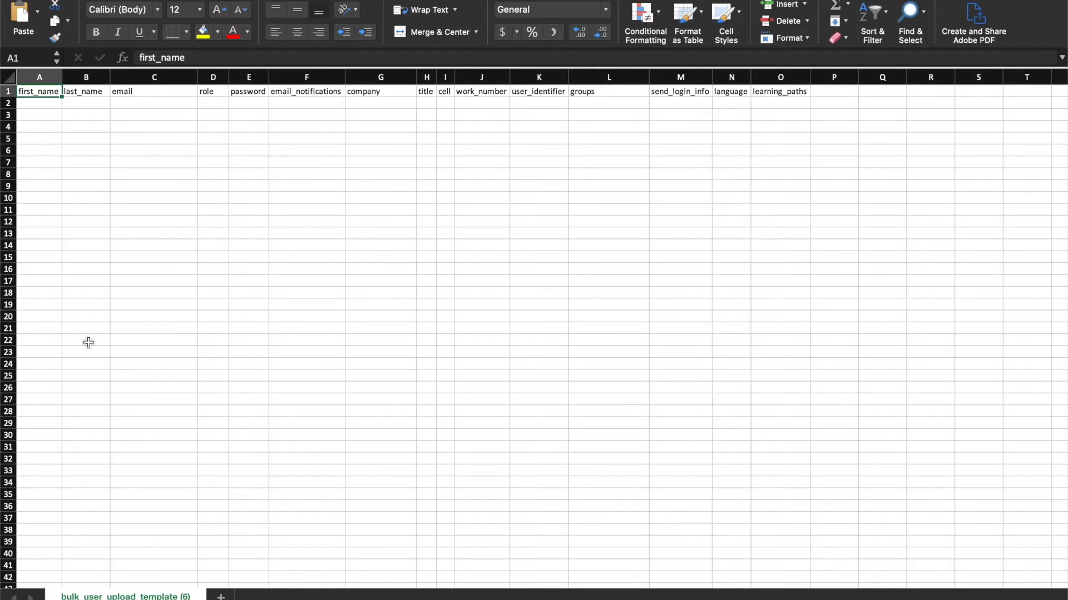
drag(38, 77, 129, 76)
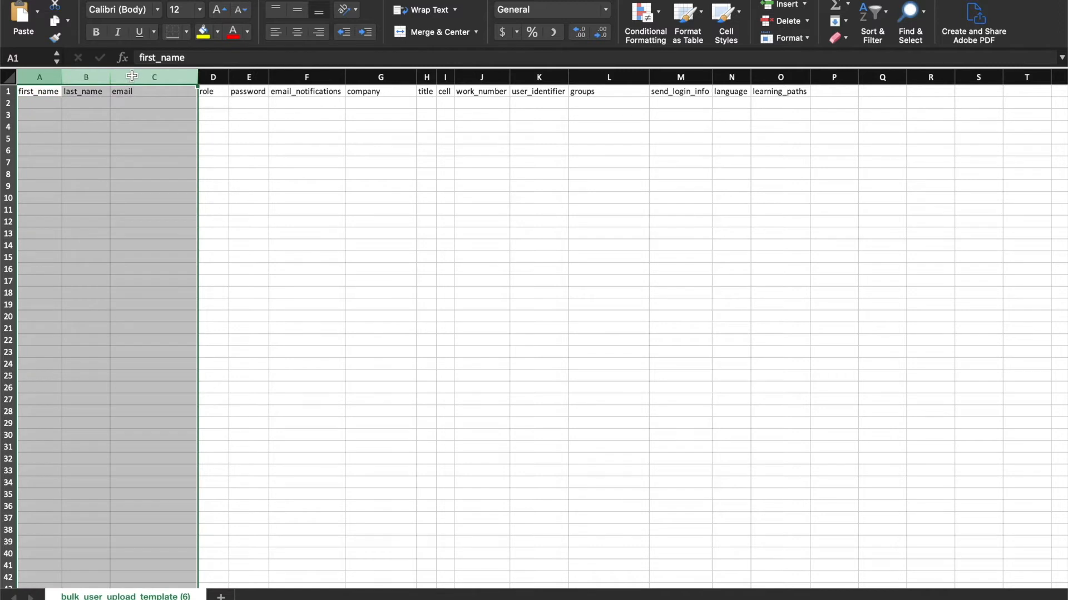
click(35, 105)
text(John)
key(Tab)
text(Smith)
key(Tab)
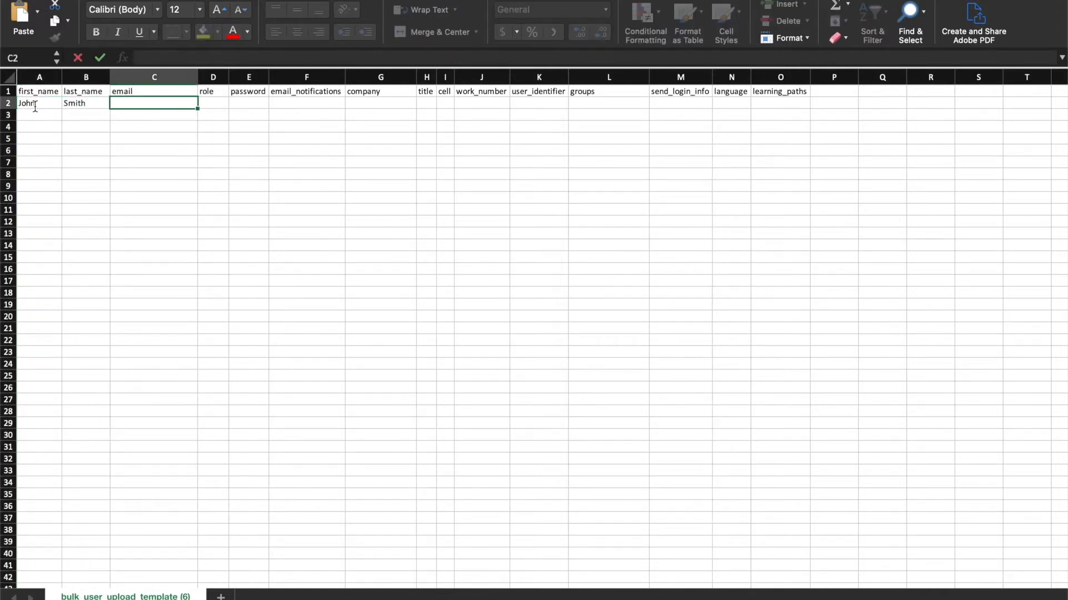
Enter the user's password in the password column of row 2
click(232, 145)
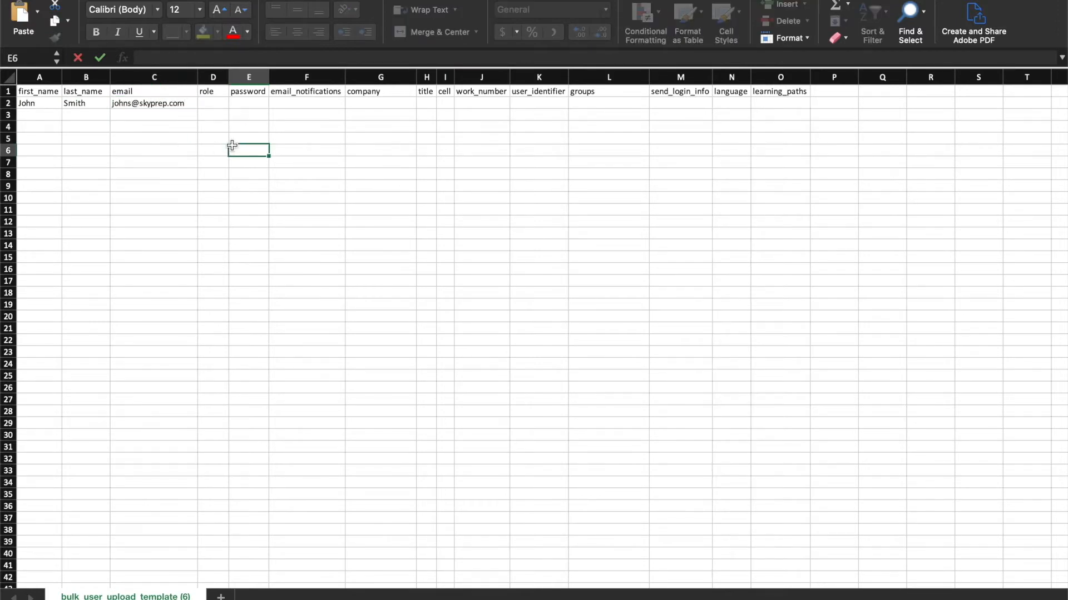
click(242, 77)
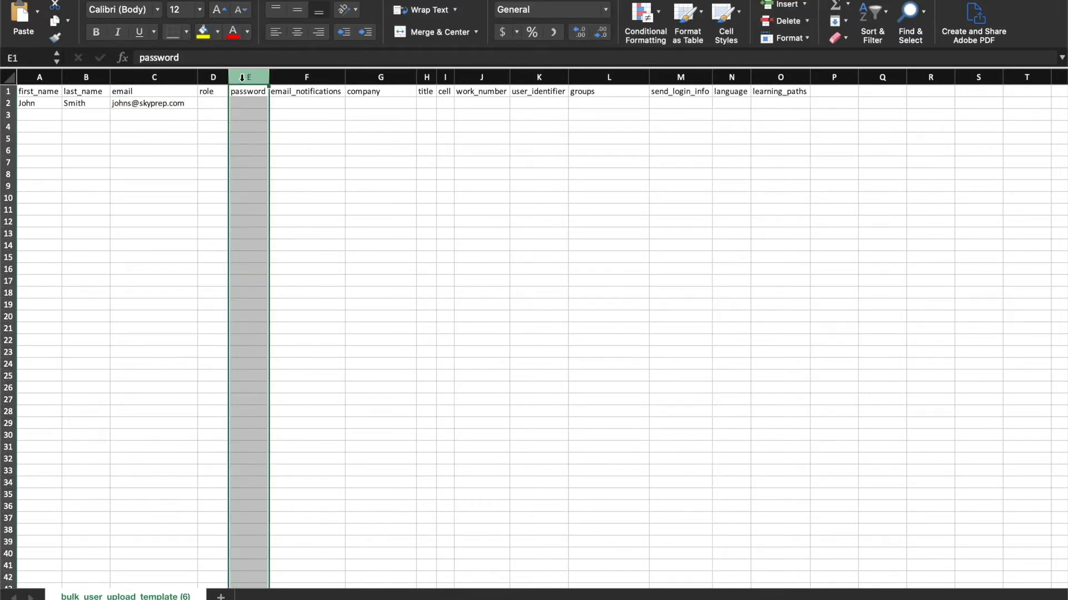
click(243, 105)
text(12345678)
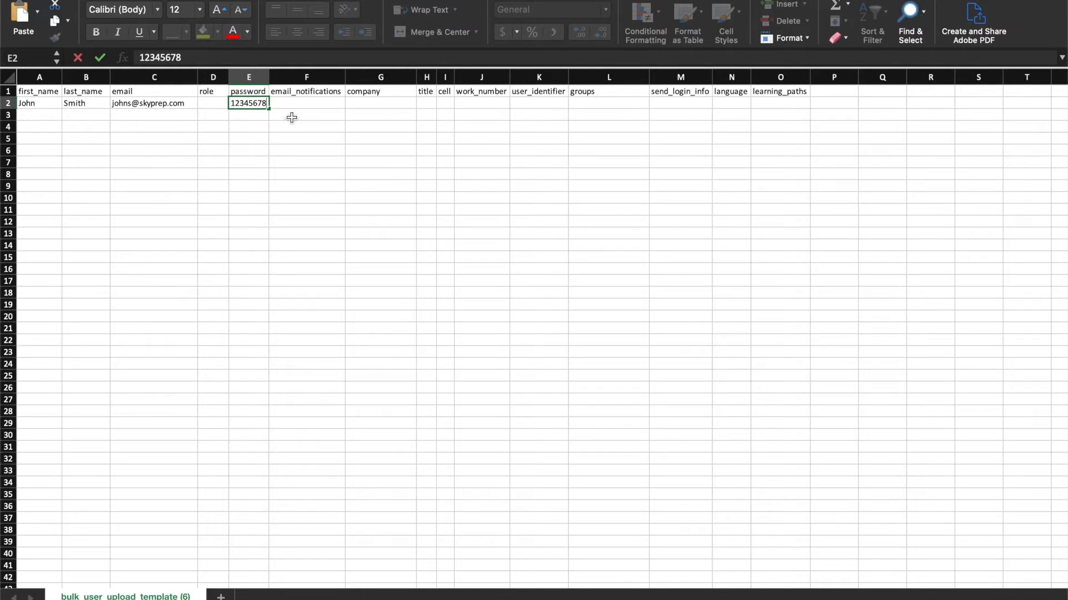
Set email_notifications and send_login_info to yes for the user
click(304, 78)
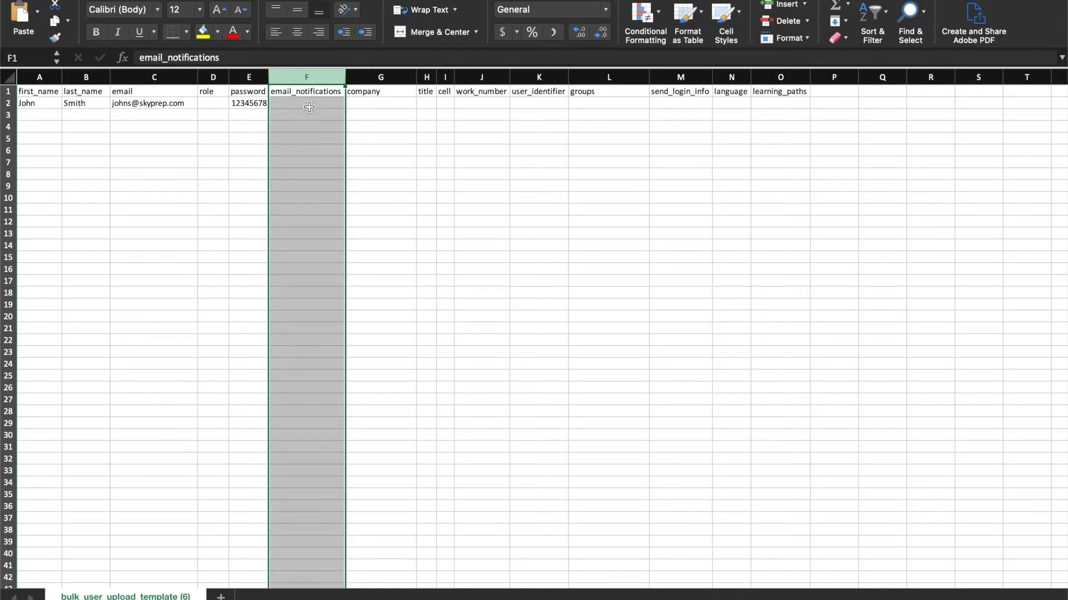
click(309, 106)
text(yes)
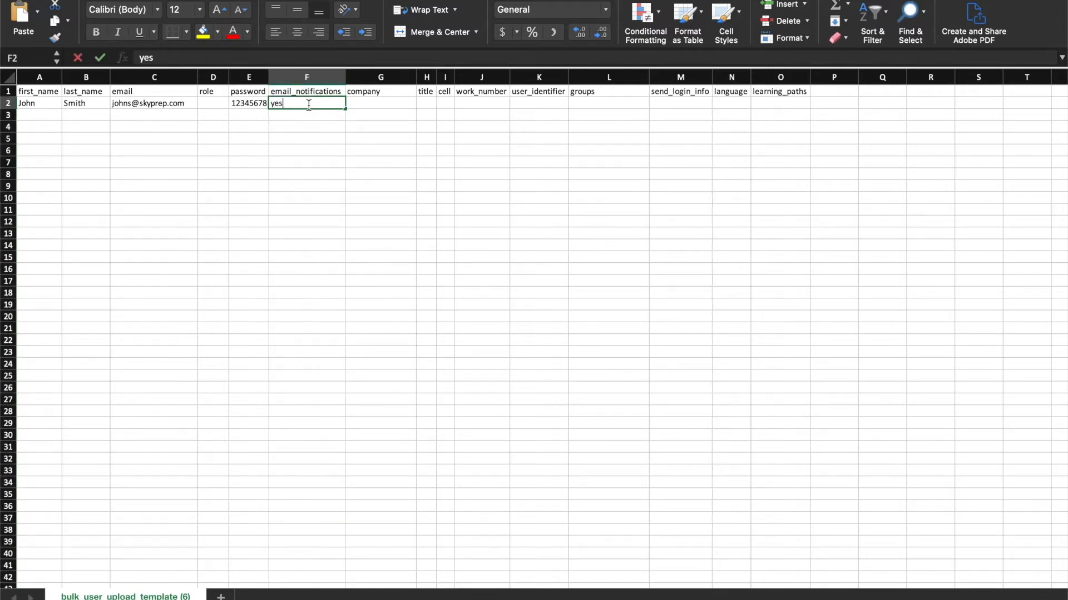
click(676, 76)
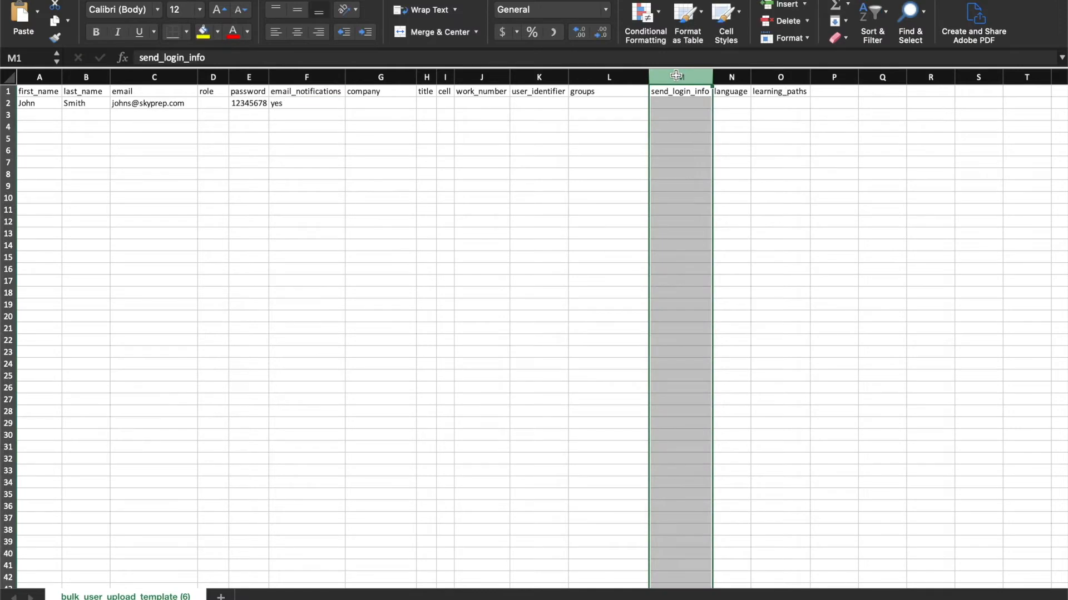
click(681, 106)
text(yes)
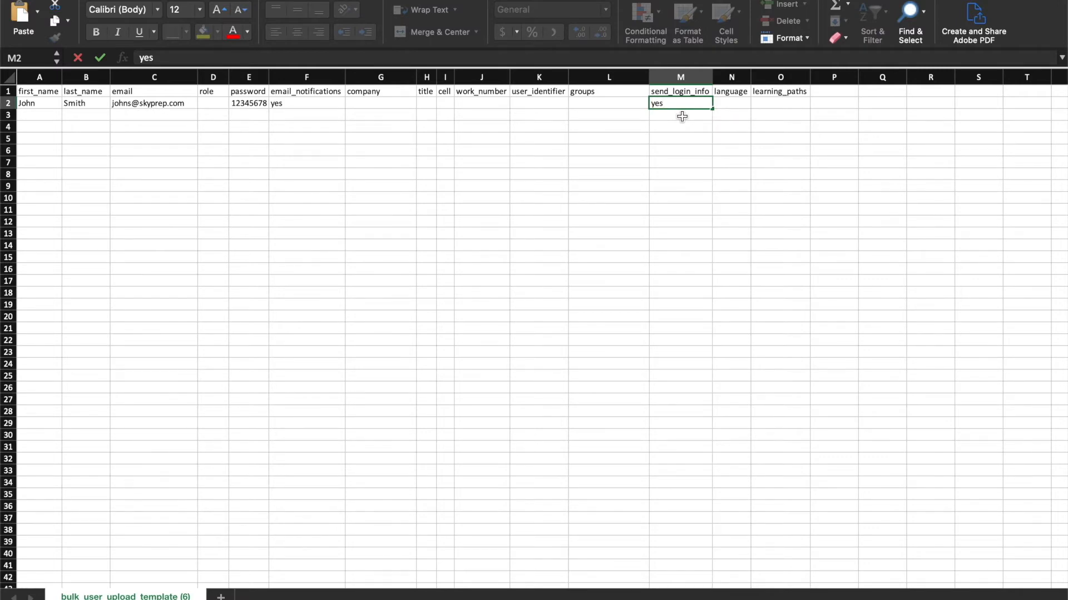
Assign the user to group one in the groups column
click(218, 78)
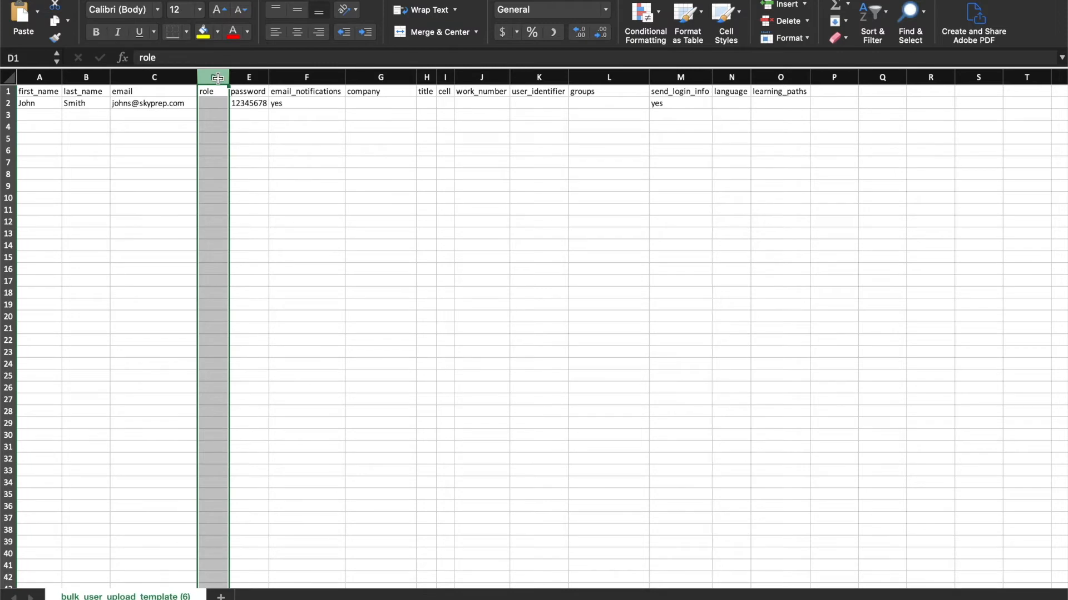
click(598, 79)
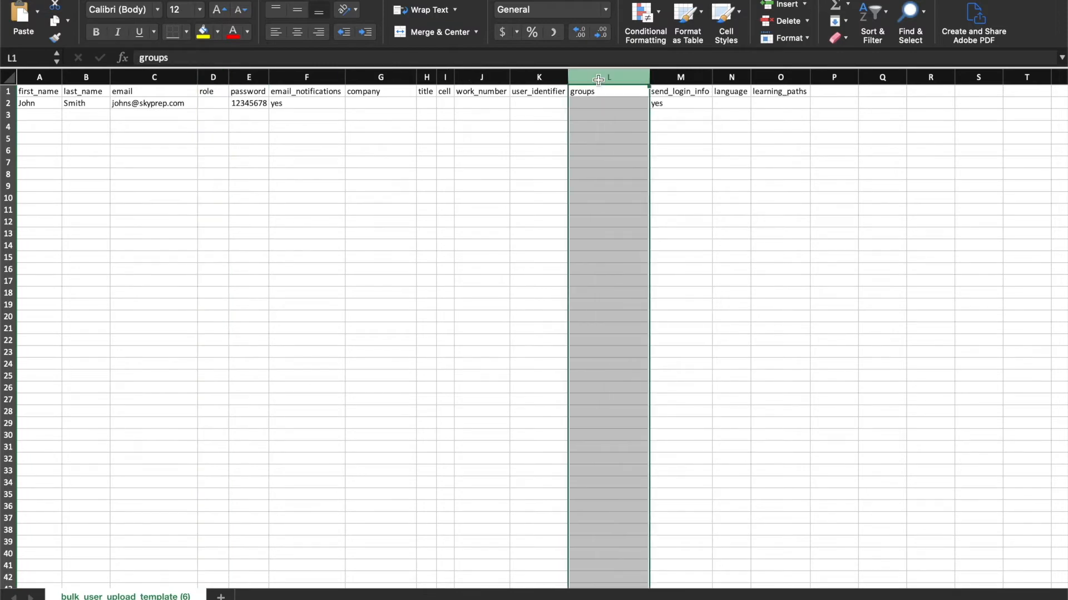
super+click(780, 77)
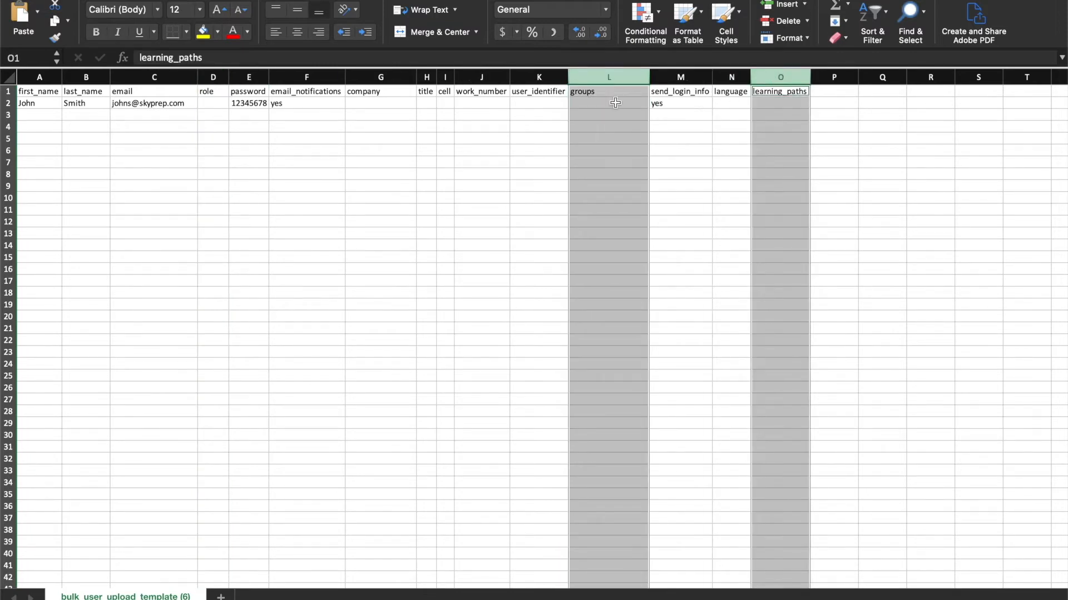
click(614, 104)
text(group one)
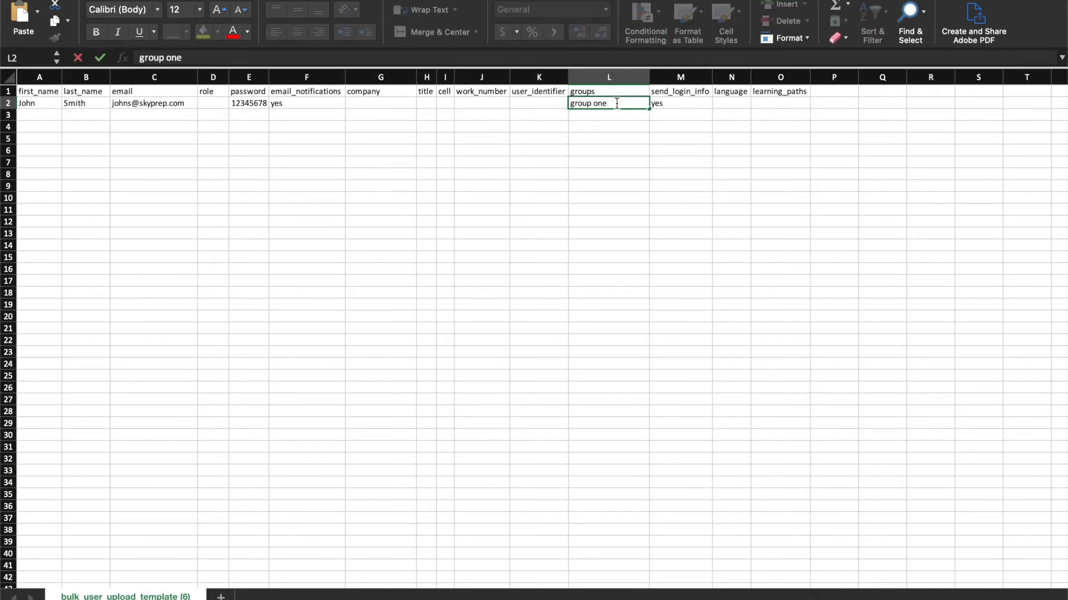
Add a courses column header after learning_paths
click(827, 90)
text(courses)
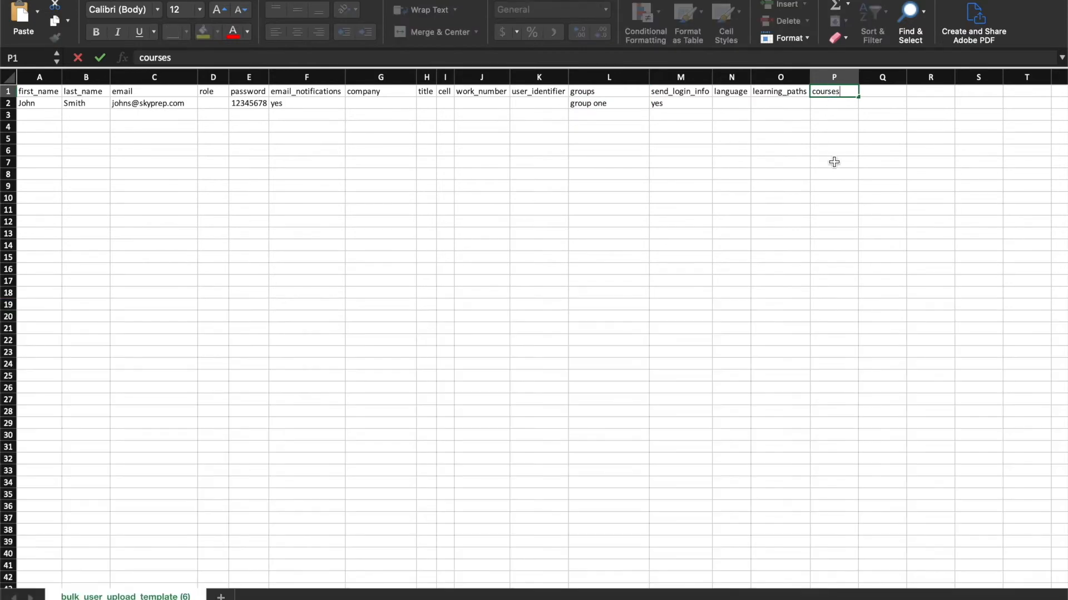
Extend the user's groups entry to group one; group two
click(612, 104)
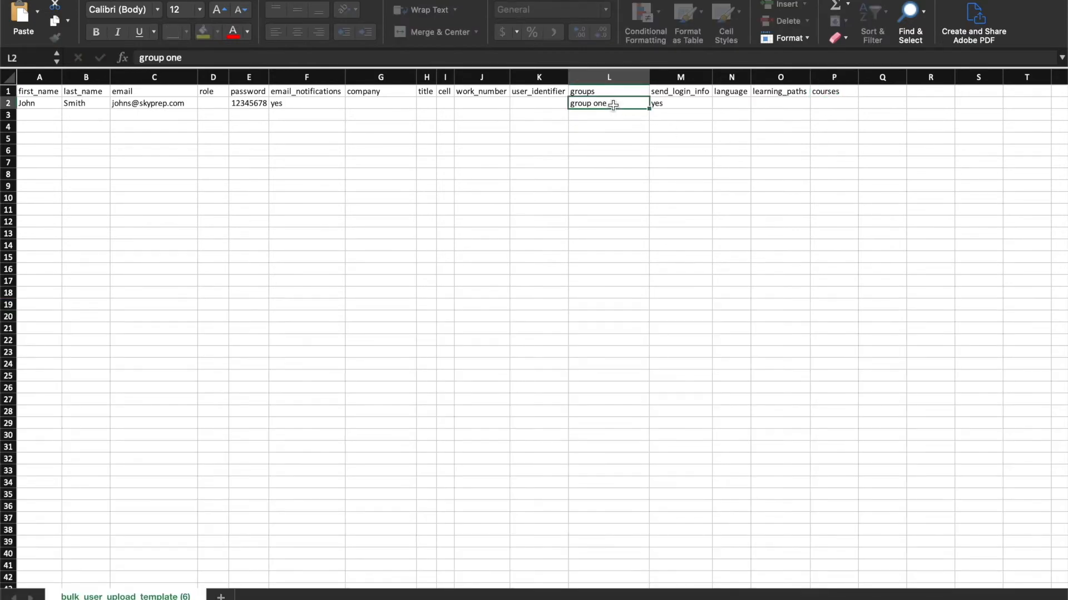
click(574, 56)
text(; group two)
click(587, 167)
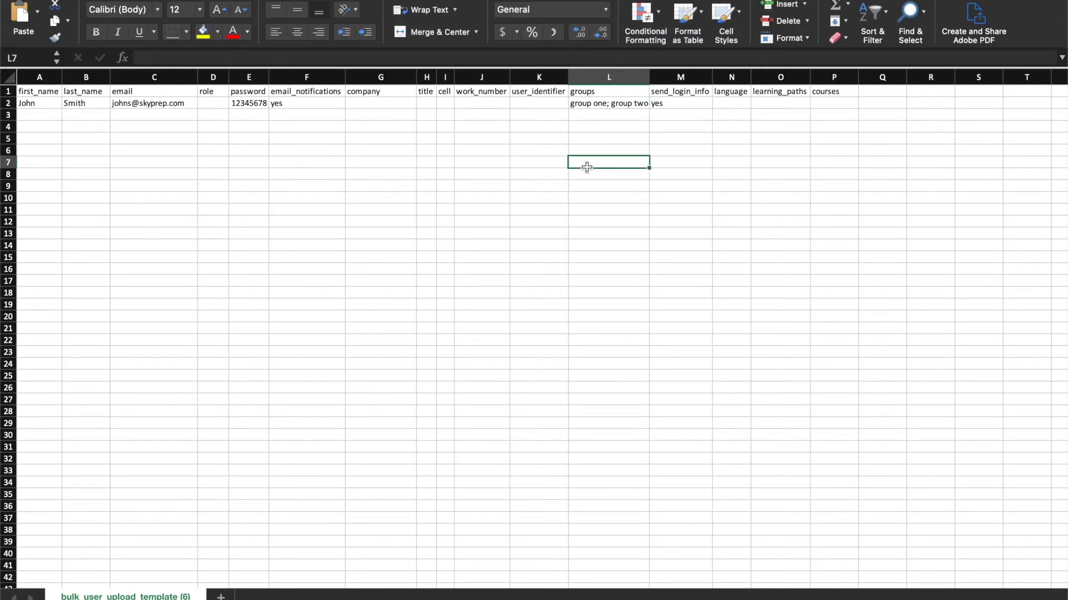
Add headers course 1, course 1 status, course 1 date started, course 1 date finished and course 1 expiration date
scroll(586, 167, right, 5)
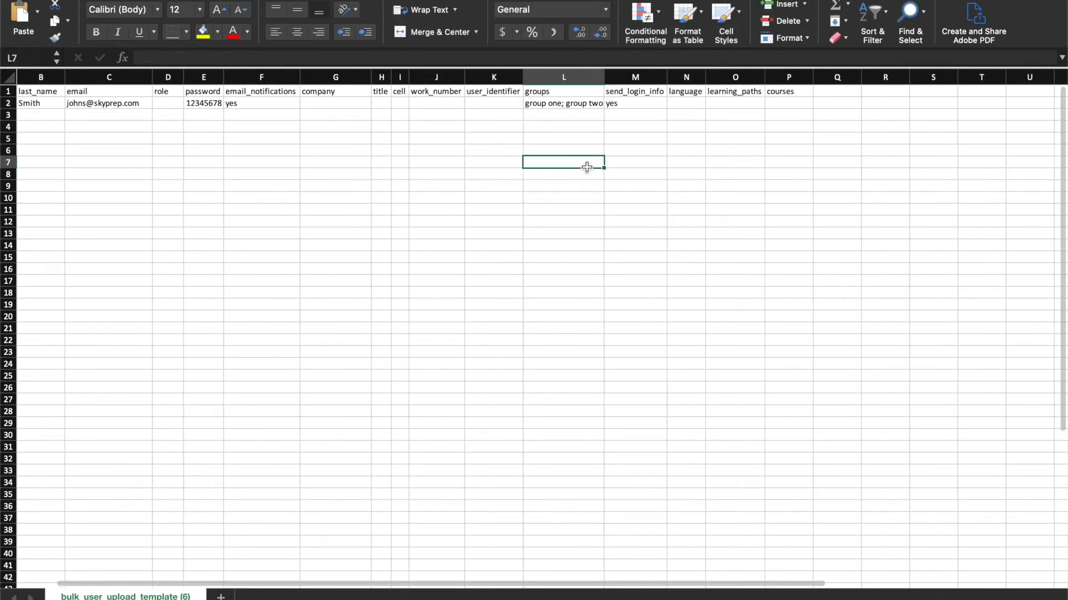
scroll(625, 124, right, 1)
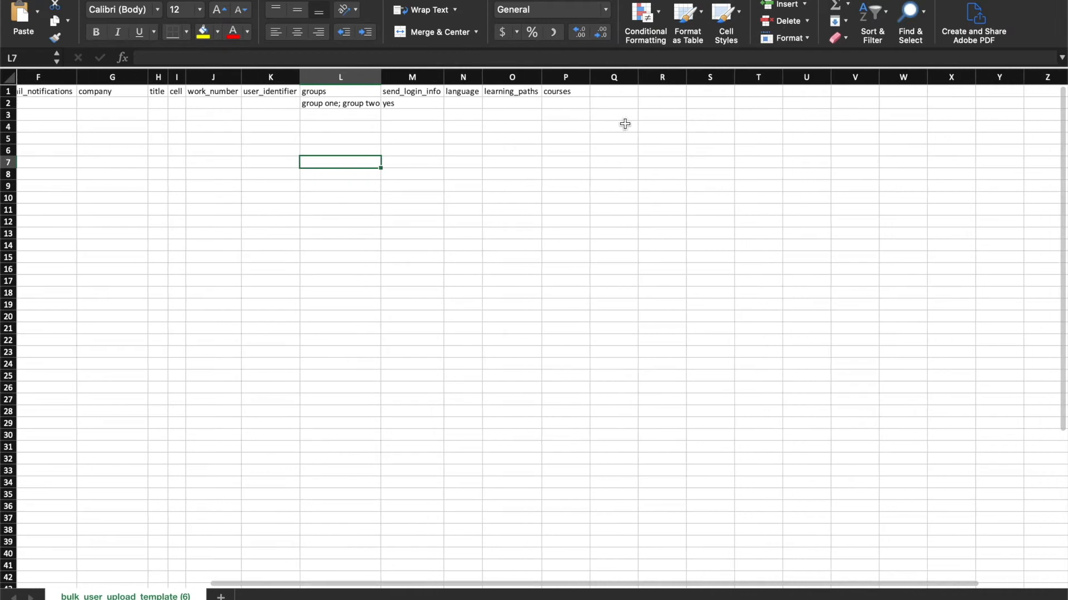
click(609, 91)
text(cou)
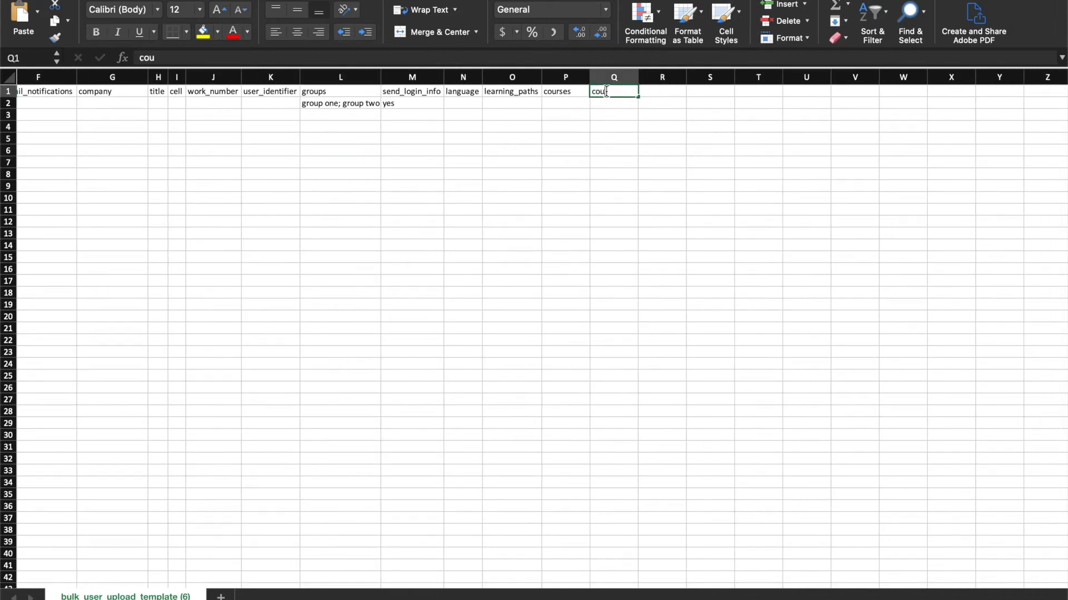
text(rse 1)
key(Tab)
text(course 1 status)
key(Tab)
text(course 1 date started)
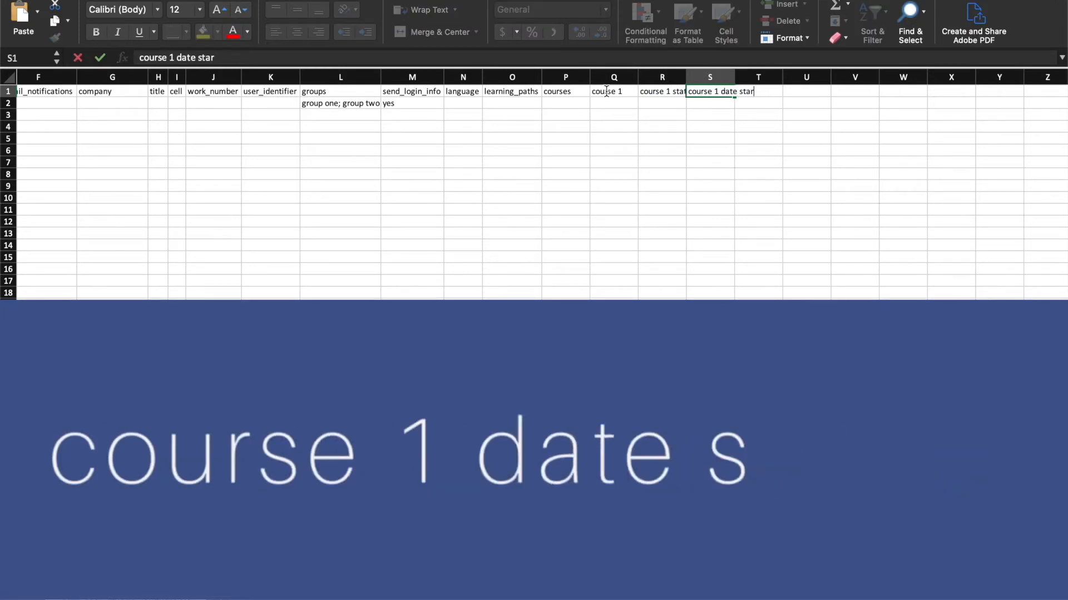
key(Tab)
text(course 1 date finished)
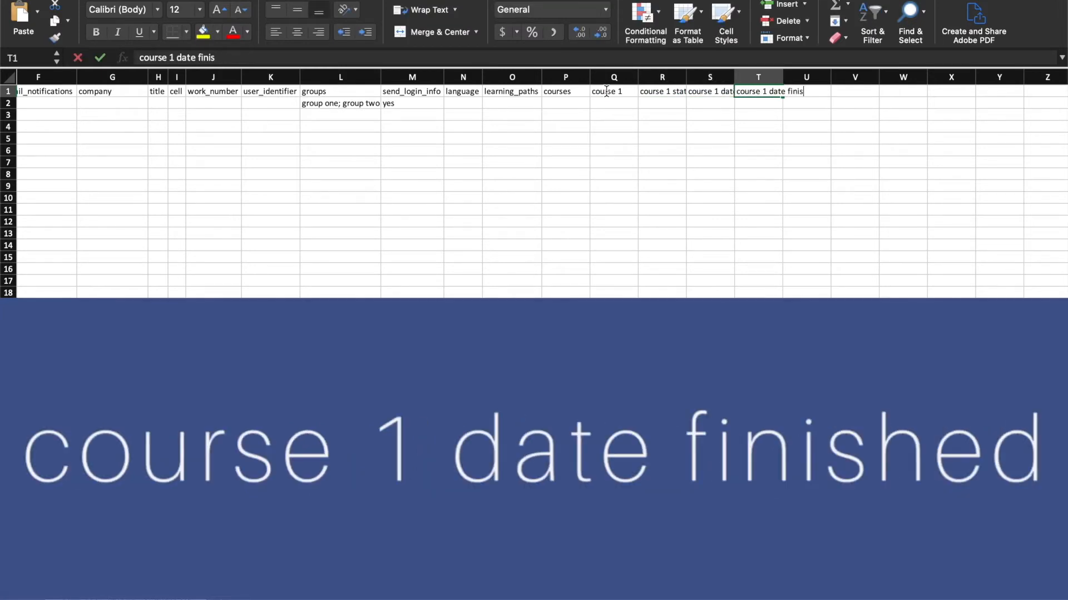
key(Tab)
text(course 1 expiration date)
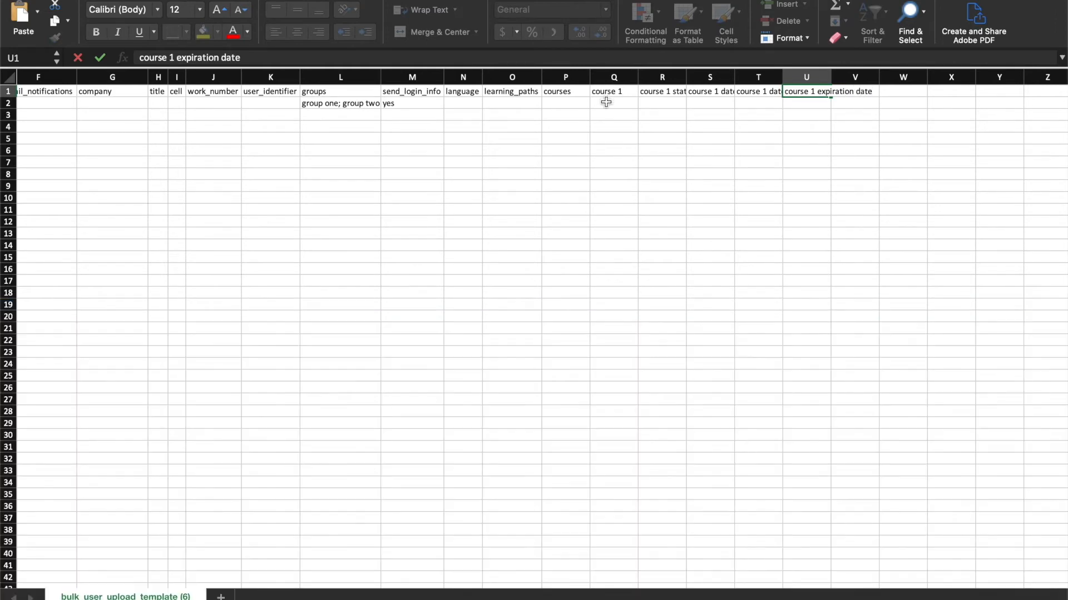
Enter HIPAA Training as the user's course 1 with status passed
click(606, 103)
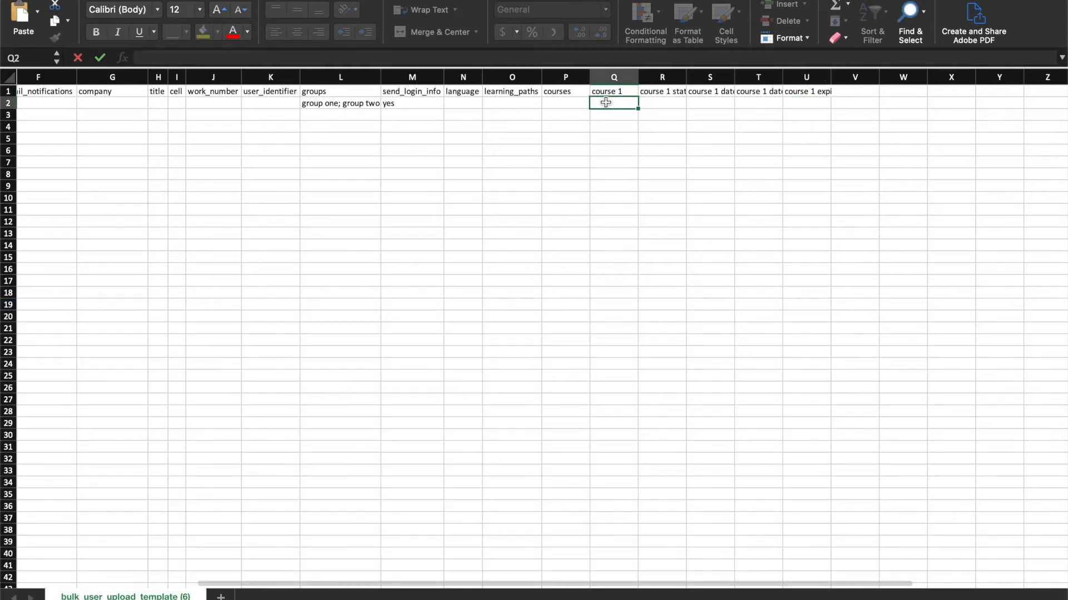
text(HIP)
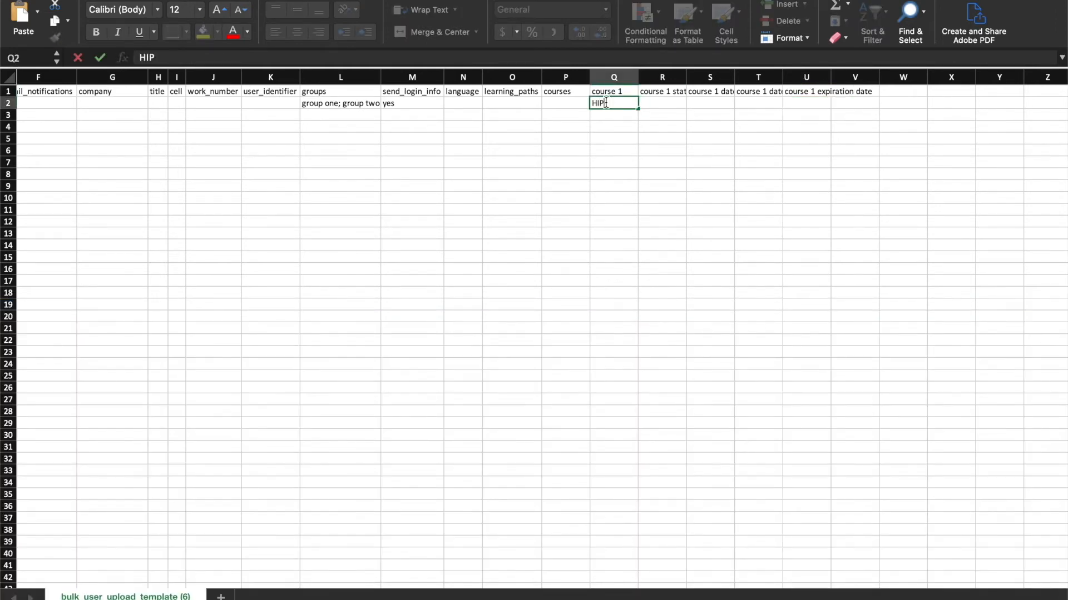
text(AA Training)
click(677, 107)
text(passed)
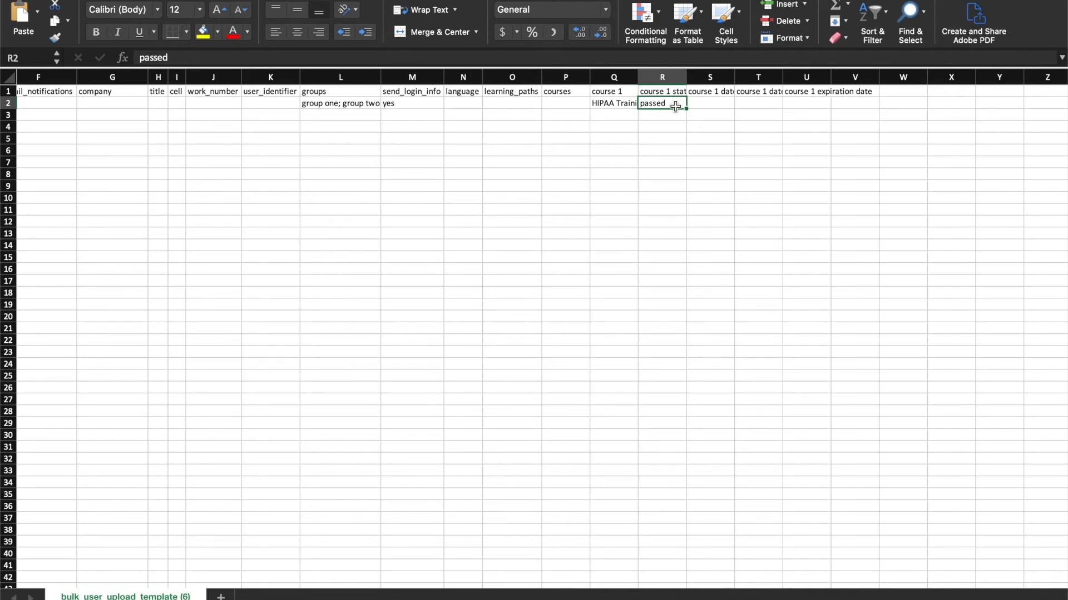
Enter 31/10/2020 as course 1's date started and paste the same date as its date finished
click(709, 104)
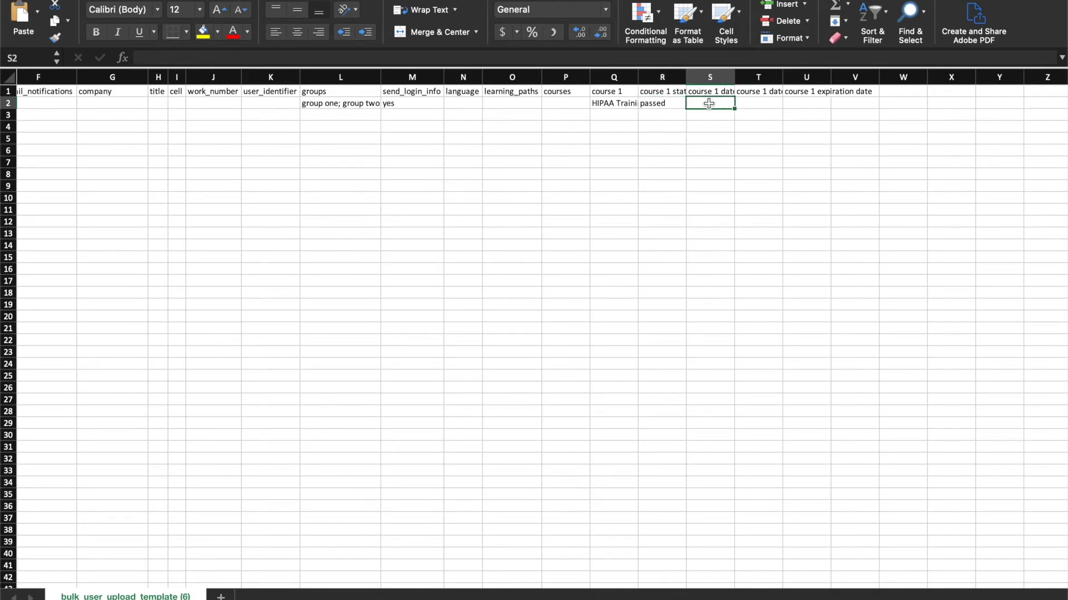
text(31/)
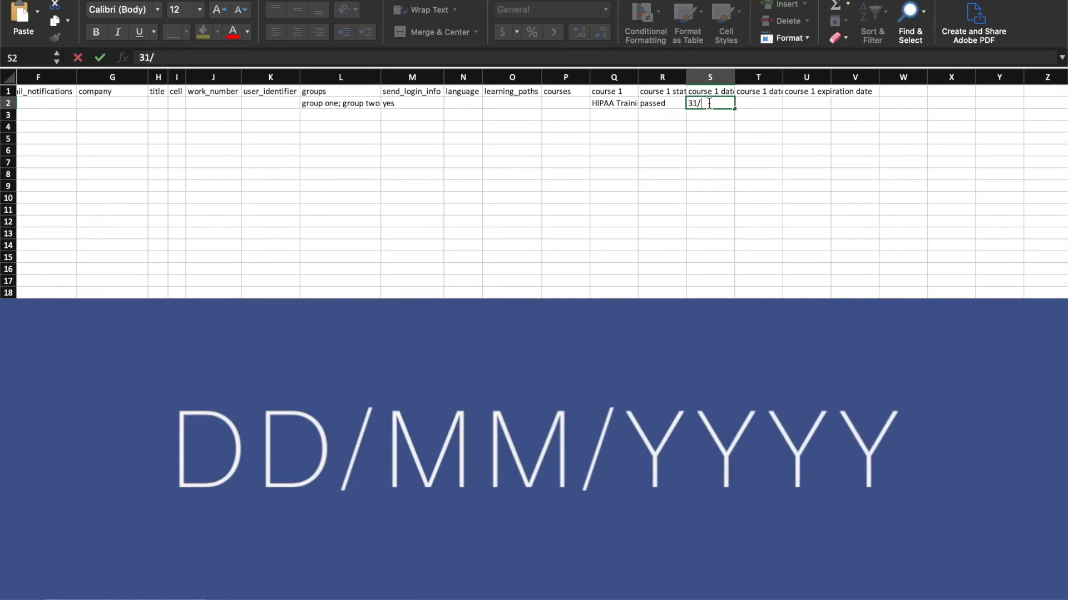
text(10/)
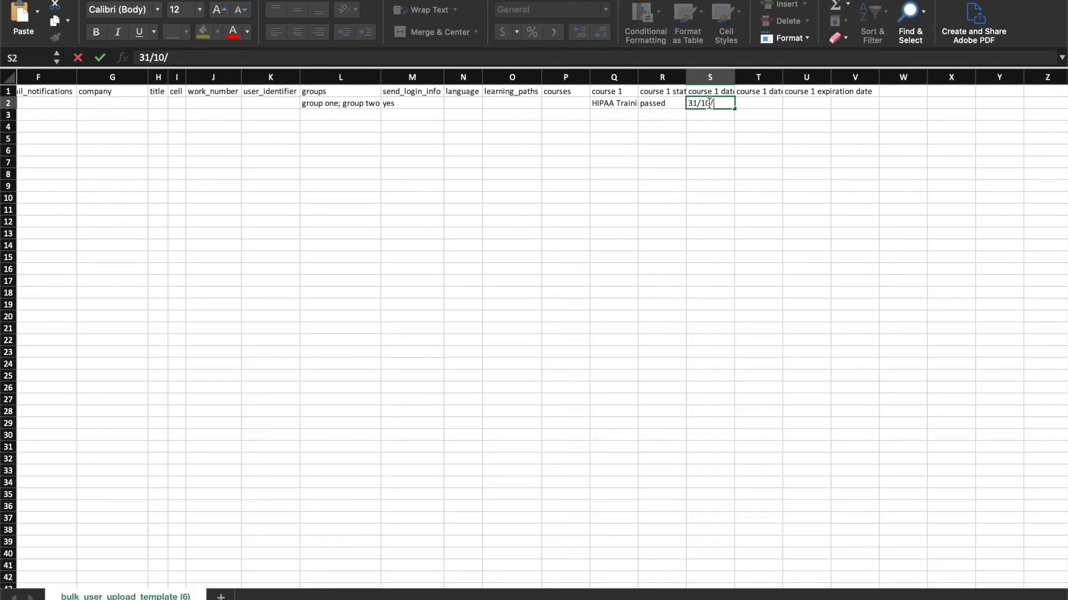
text(2020)
click(757, 102)
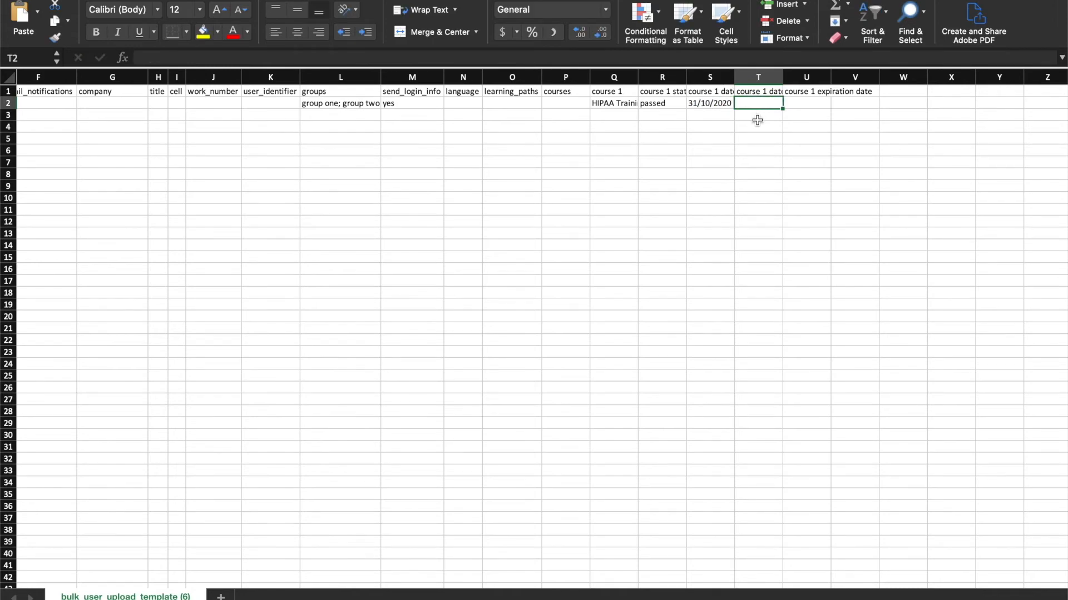
text(31/10/2020)
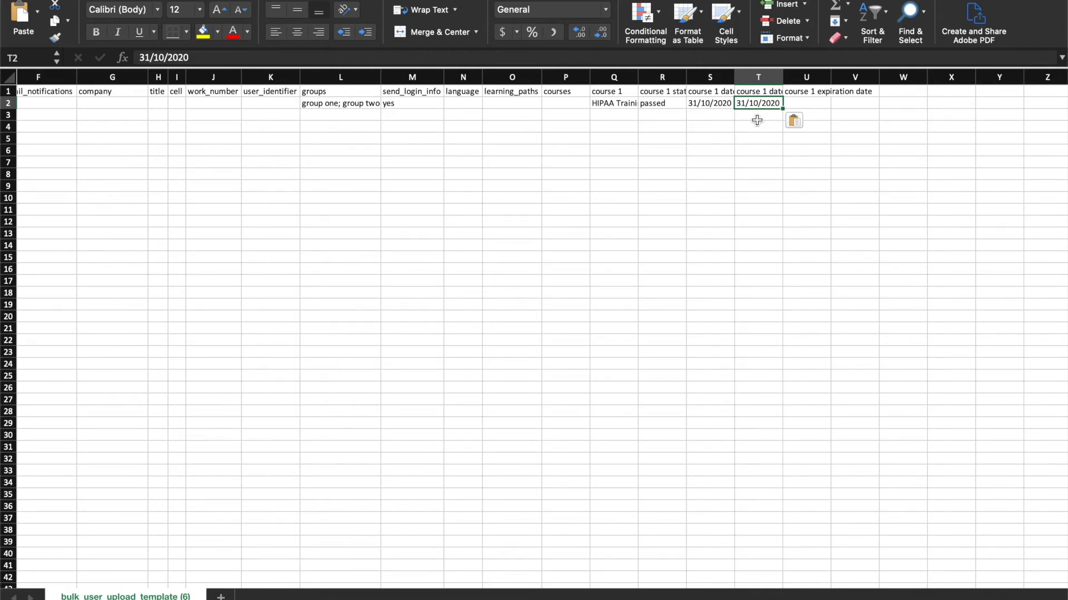
click(793, 104)
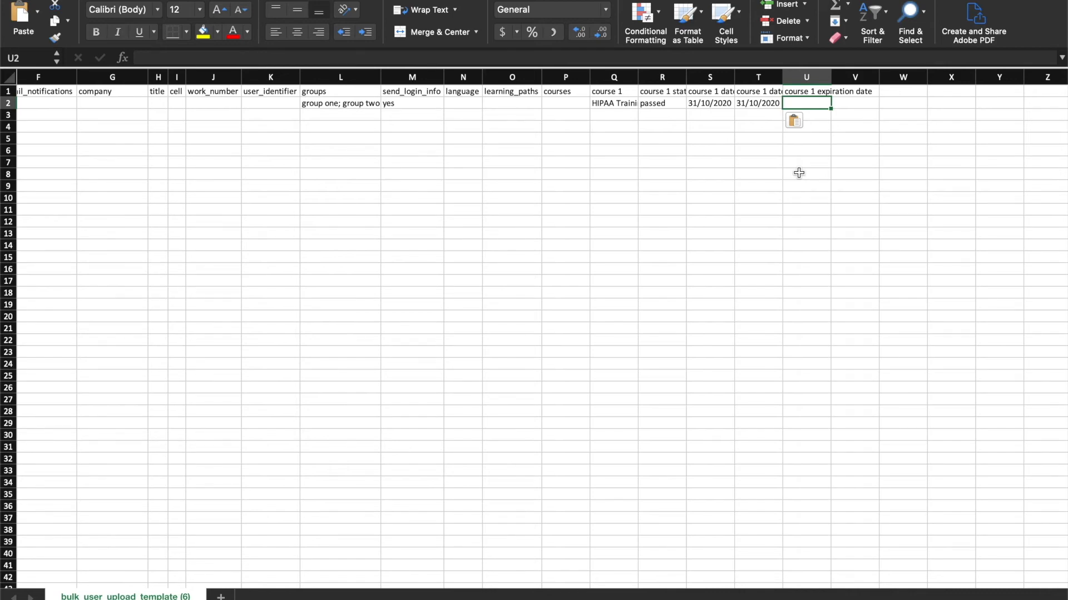
Add headers course 2, course 2 status and course 2 date started after the course 1 expiration date column
click(868, 91)
text(course 2)
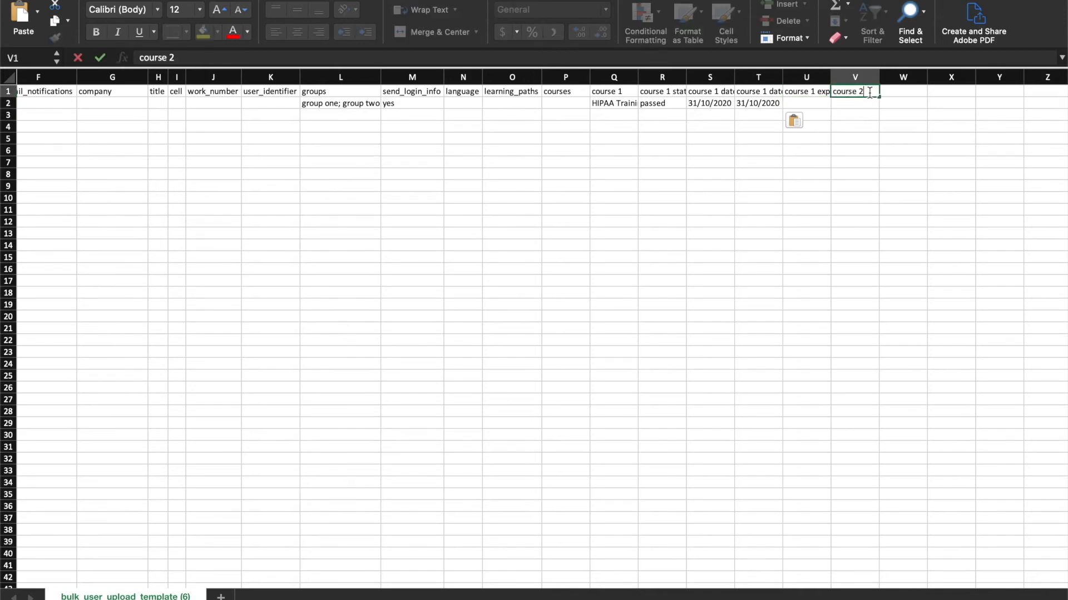
key(Tab)
text(course 2 status)
key(Tab)
text(course 2 date started)
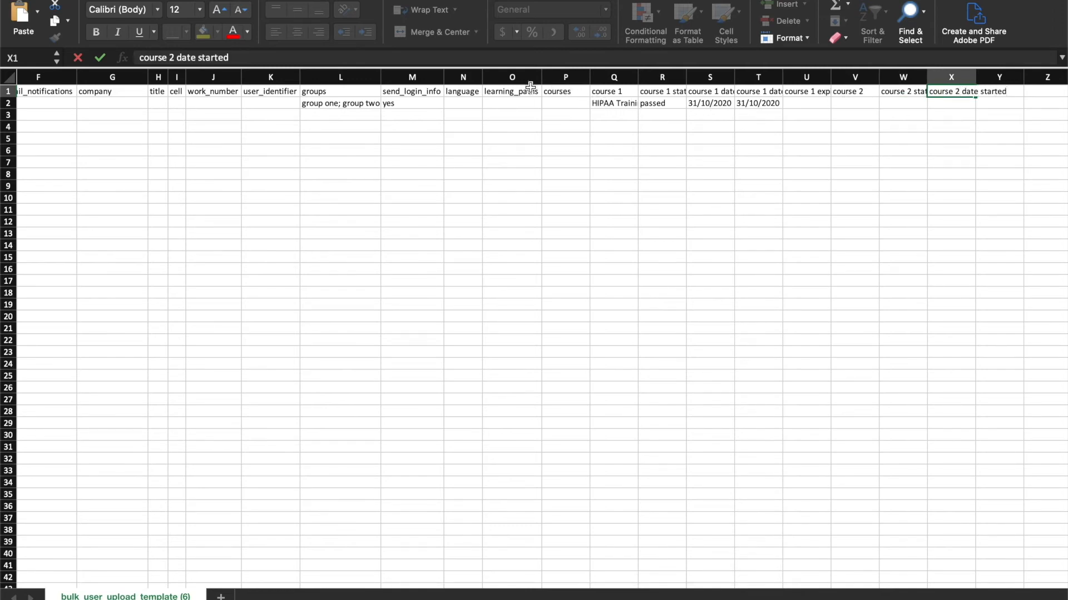
Set the user's language to de
click(458, 78)
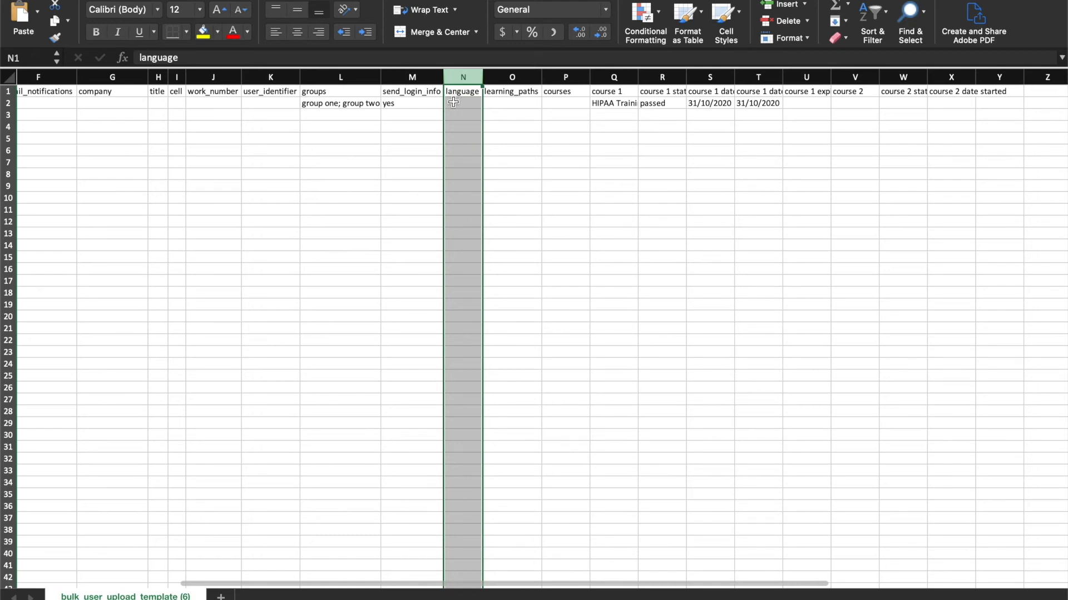
click(452, 102)
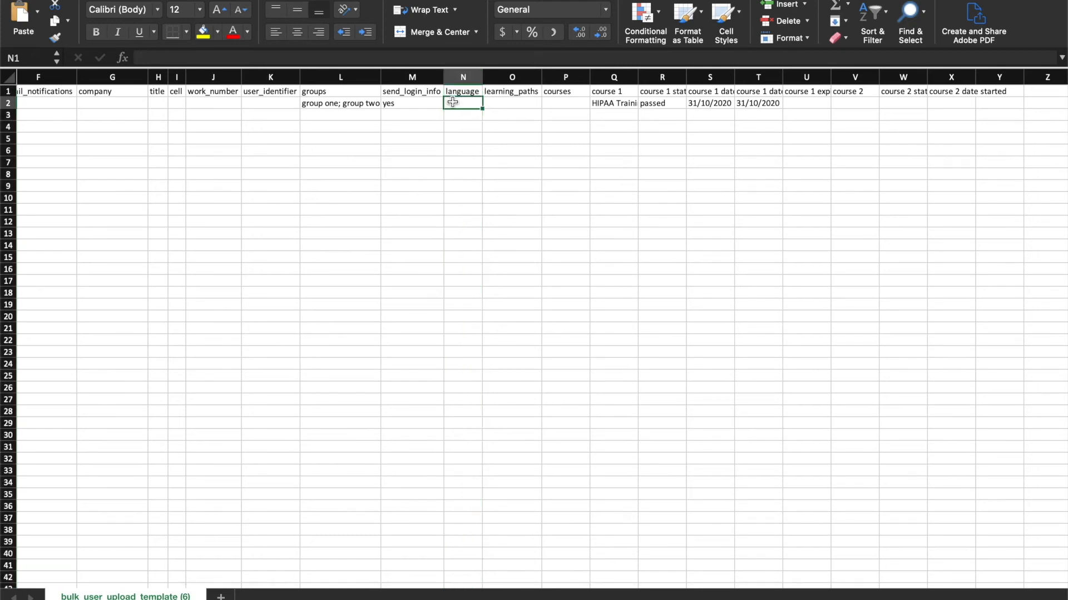
text(de)
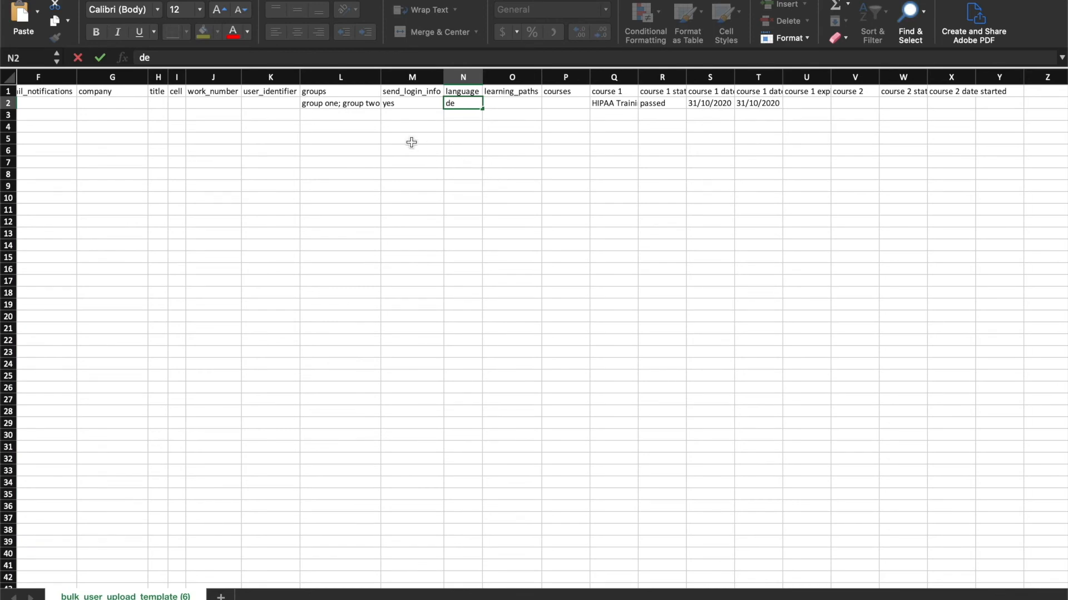
Open the Custom Labels tab of the platform's Customization page to review the available user fields
drag(103, 81, 234, 80)
drag(234, 80, 258, 79)
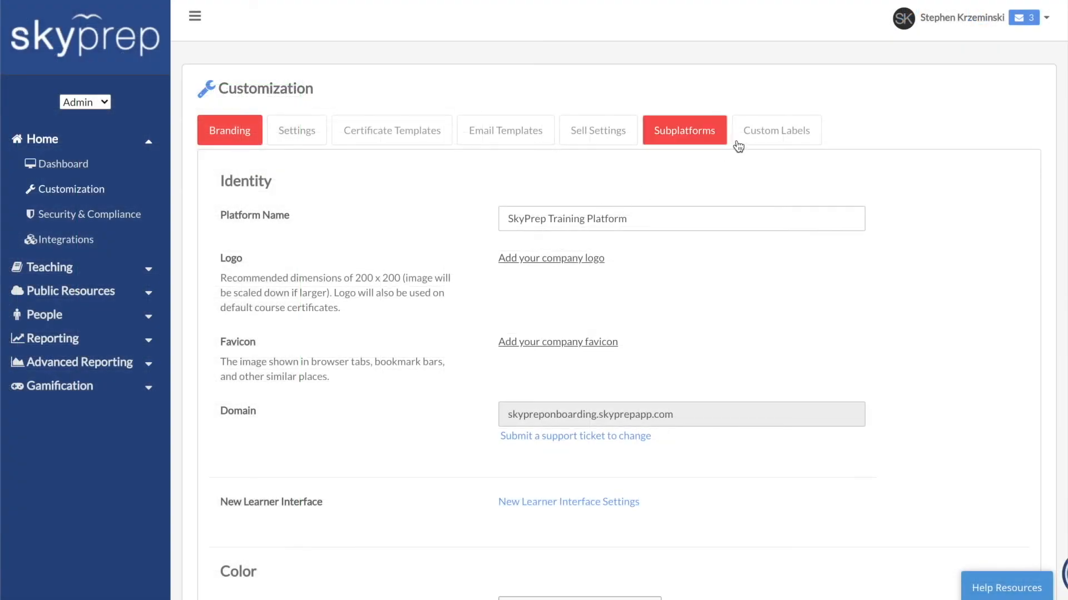
click(751, 137)
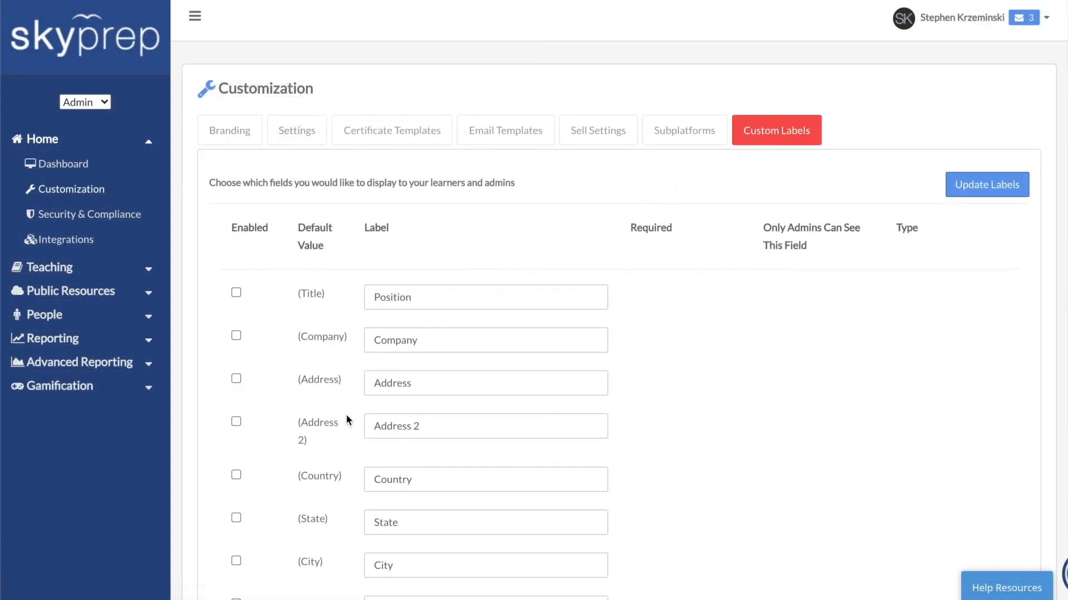
scroll(342, 422, down, 1)
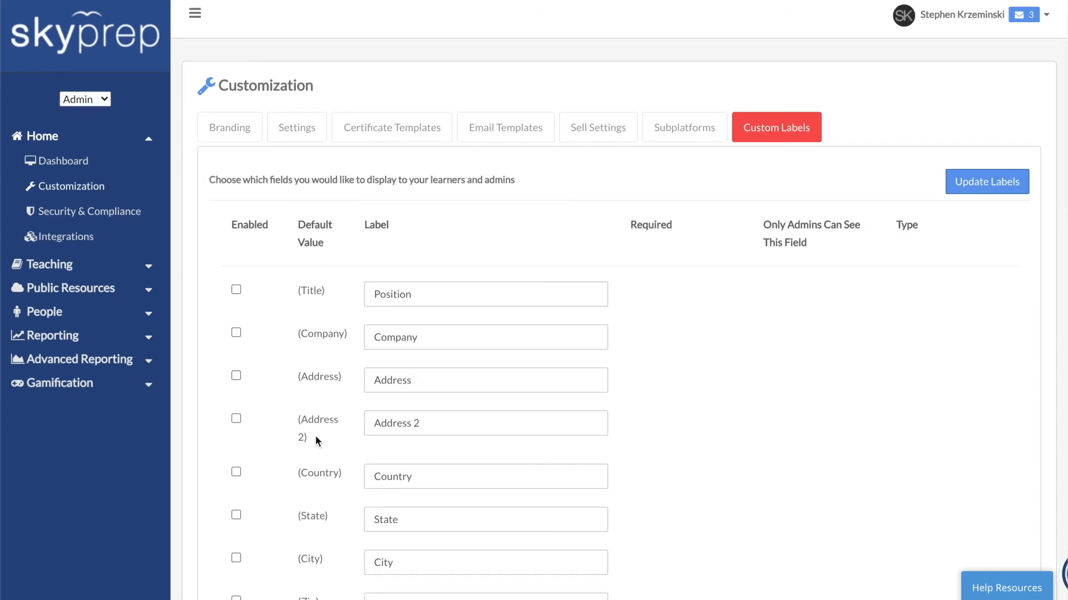
Add a date_of_birth column header to the template
drag(305, 429, 298, 419)
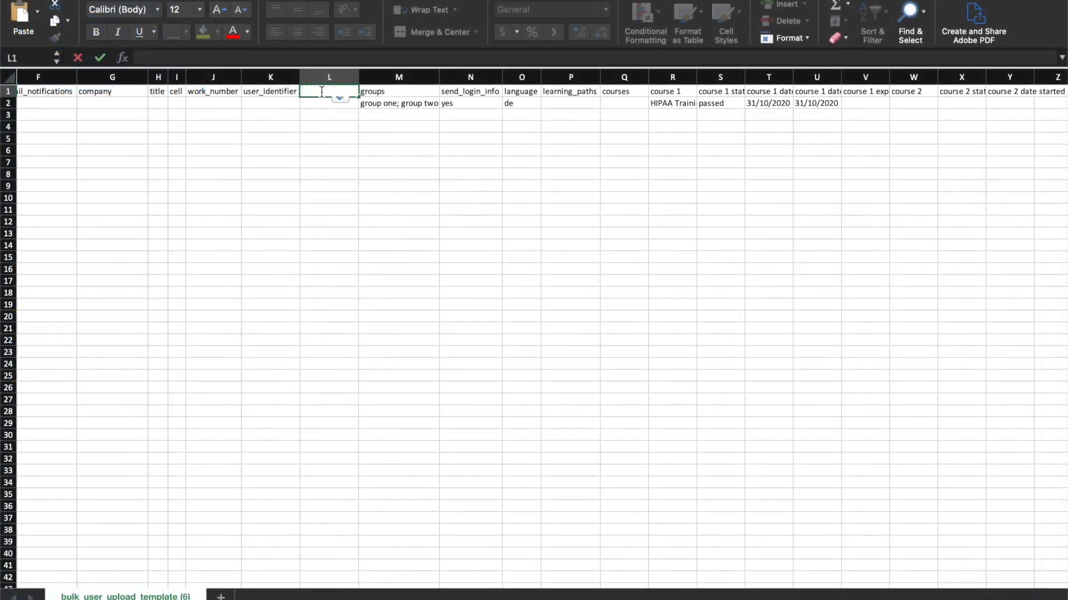
text(date_of_birth)
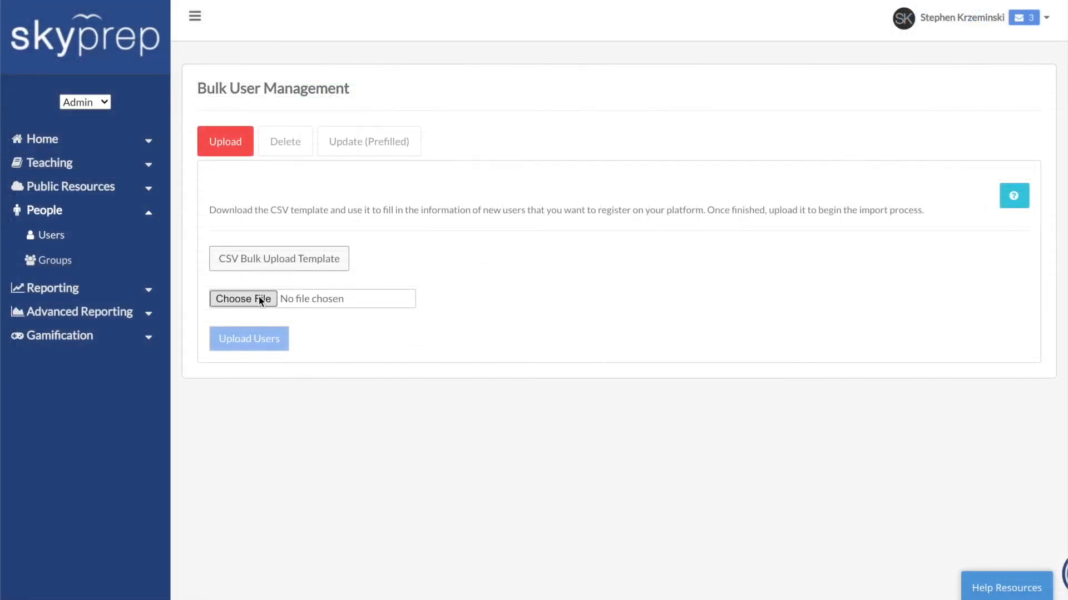
Choose bulk_user_upload_template (7).csv as the file for the bulk user upload
click(259, 297)
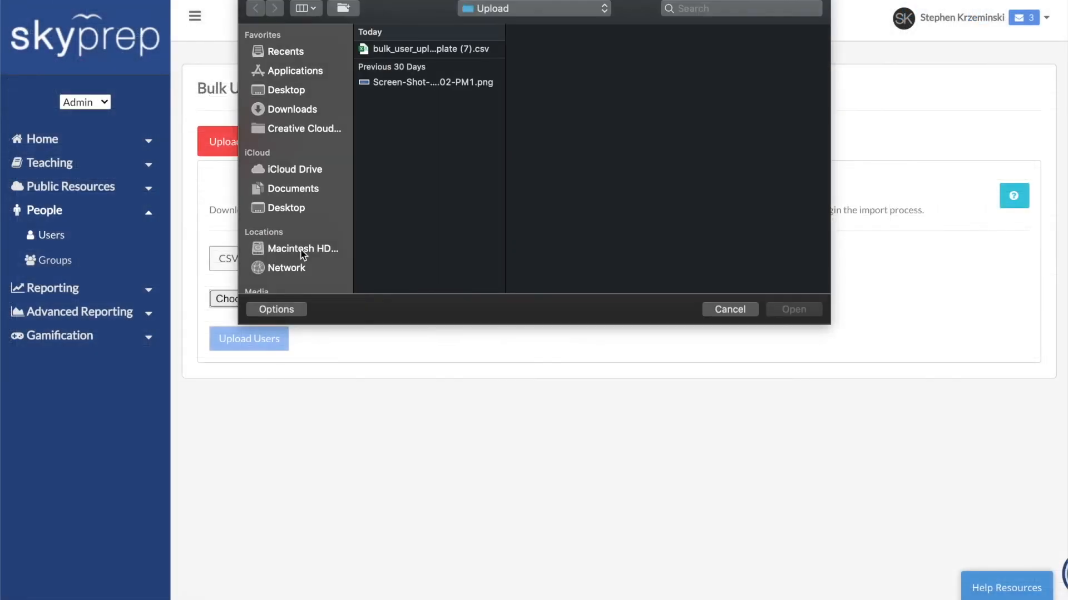
click(437, 49)
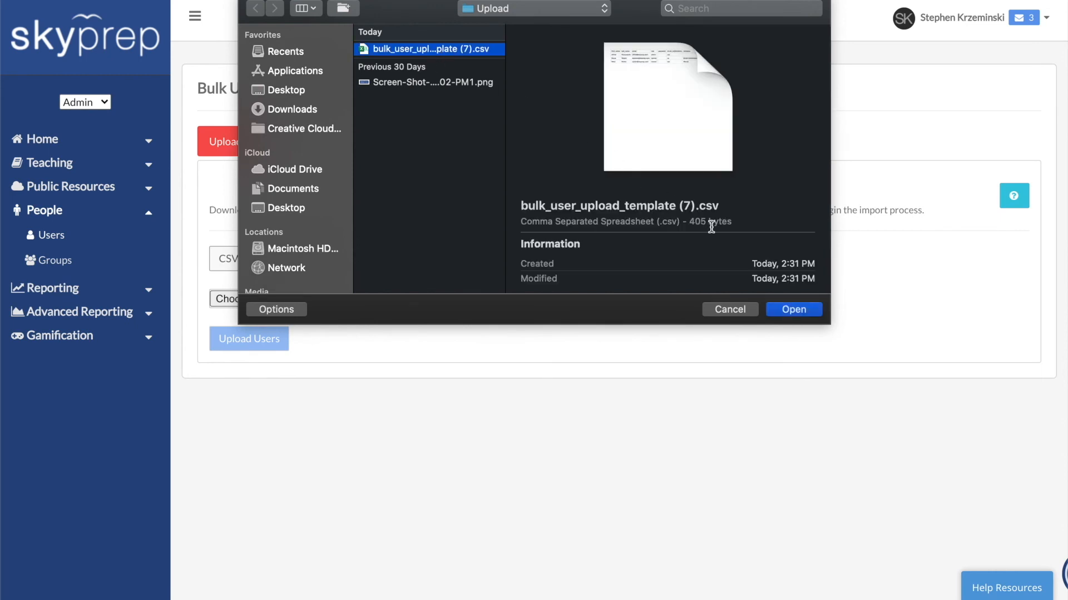
click(785, 309)
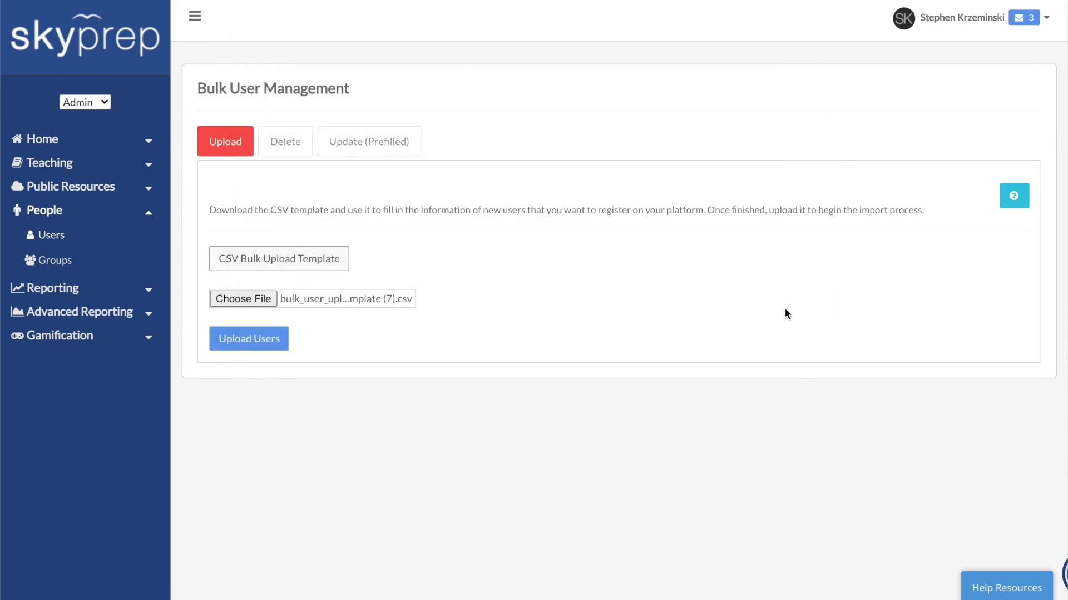